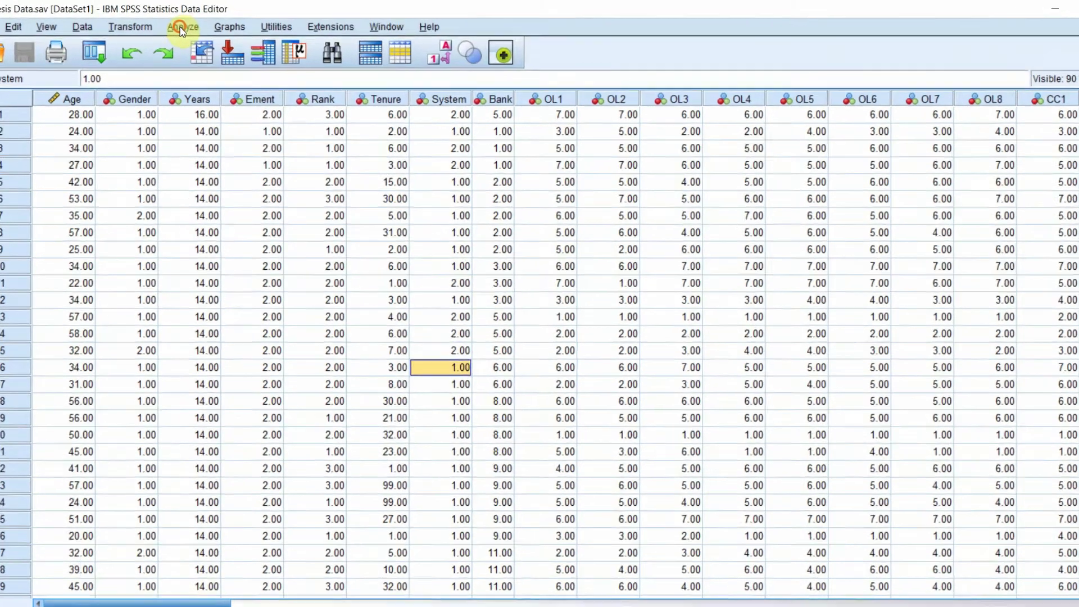
Start a Means analysis with OC as the dependent and RA as the independent variable
left_click(195, 24)
mouse_move(125, 215)
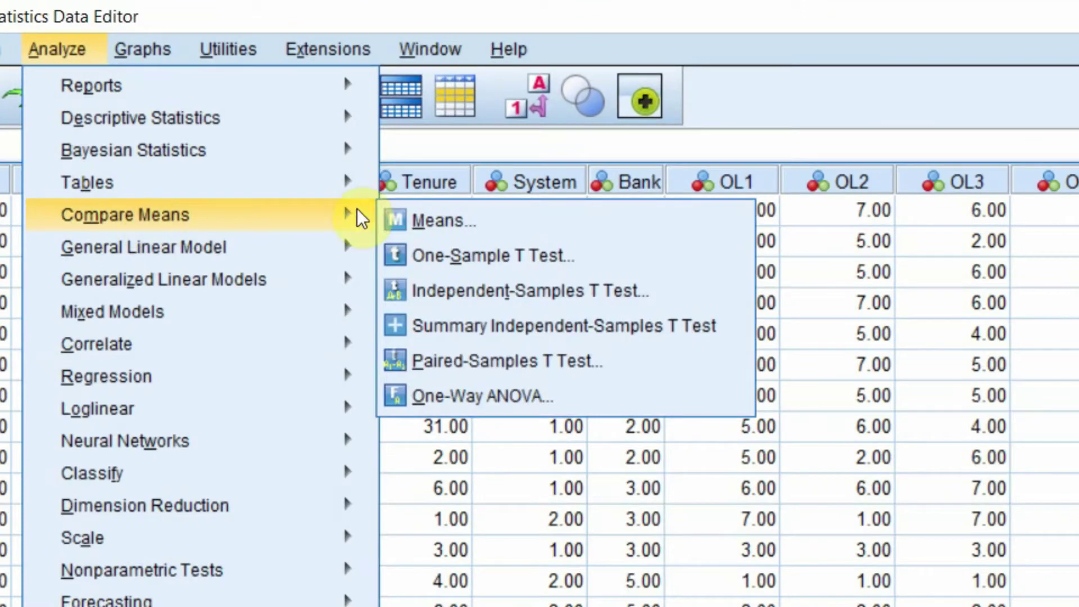
left_click(493, 222)
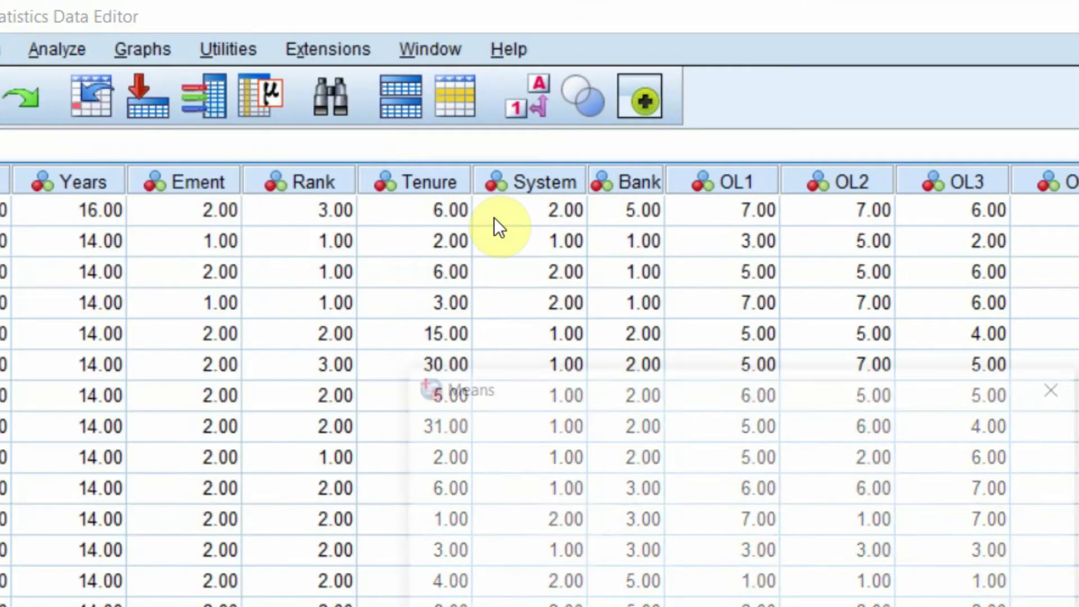
left_click_drag(539, 382, 370, 222)
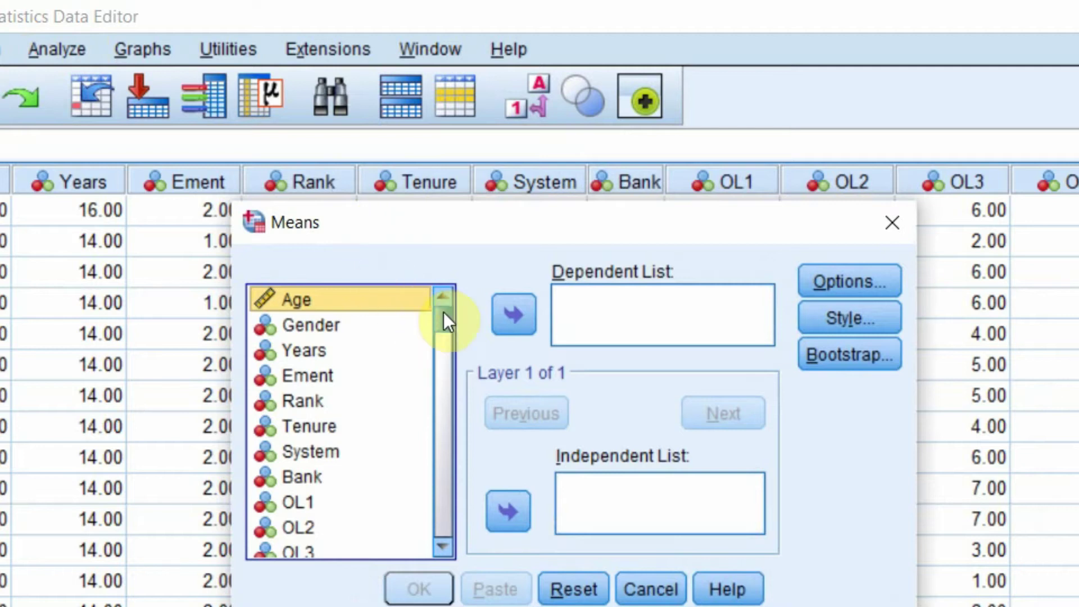
left_click_drag(444, 312, 447, 534)
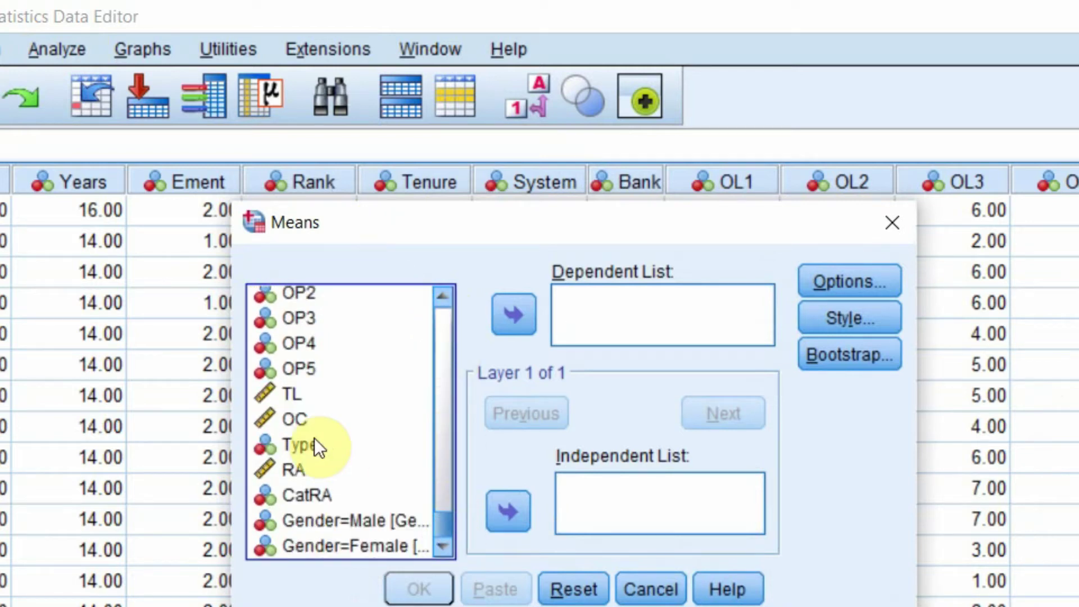
left_click(297, 417)
left_click(512, 315)
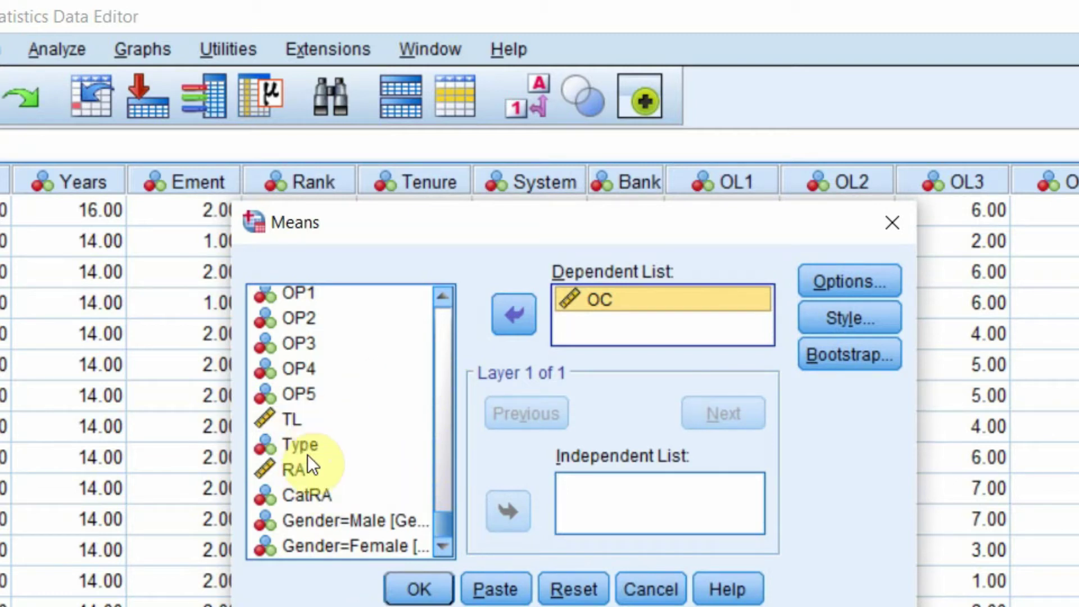
left_click(309, 470)
left_click(508, 512)
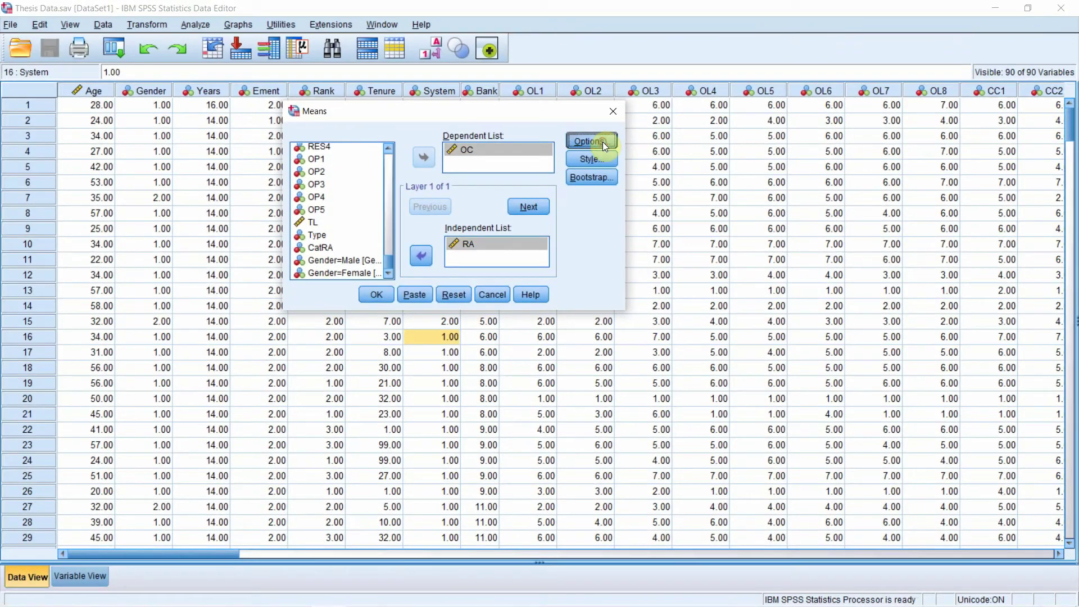
Request the test for linearity in the Means options
left_click(618, 146)
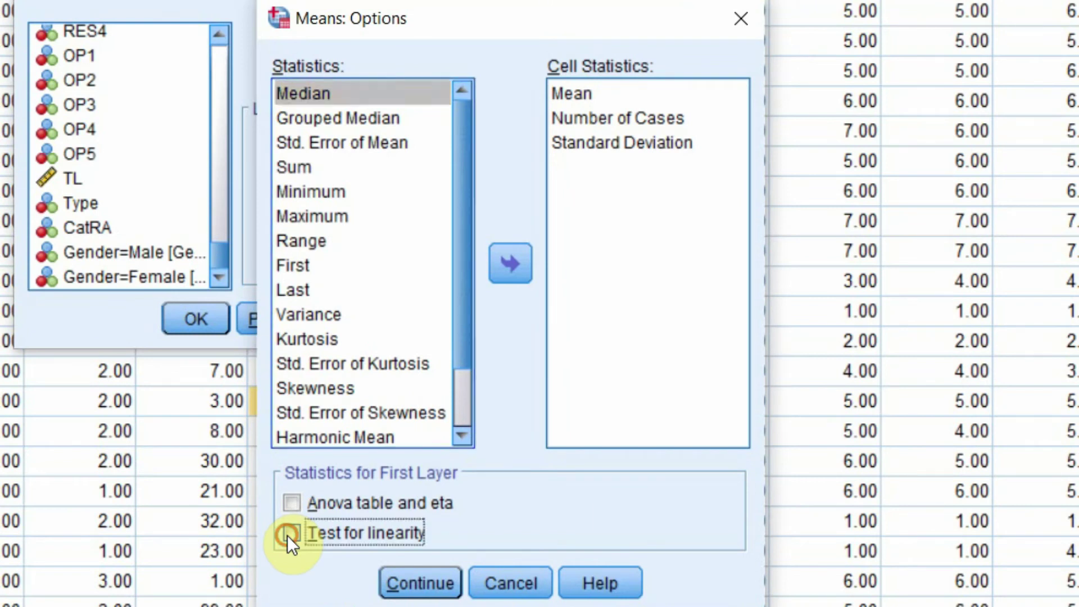
left_click(290, 534)
left_click(419, 583)
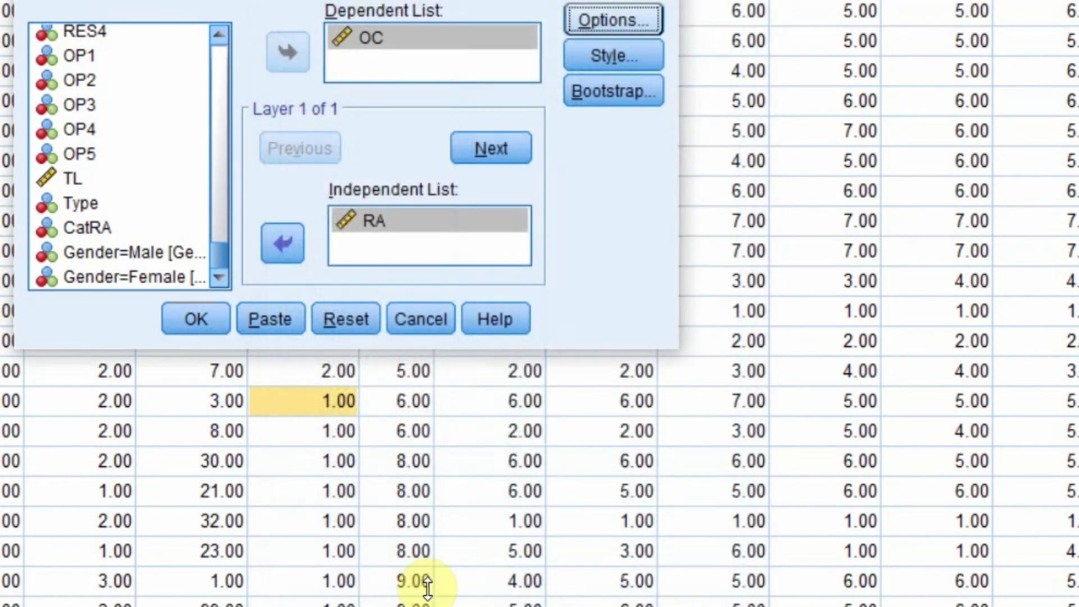
Run the Means analysis and select the resulting ANOVA Table in the output
left_click(196, 320)
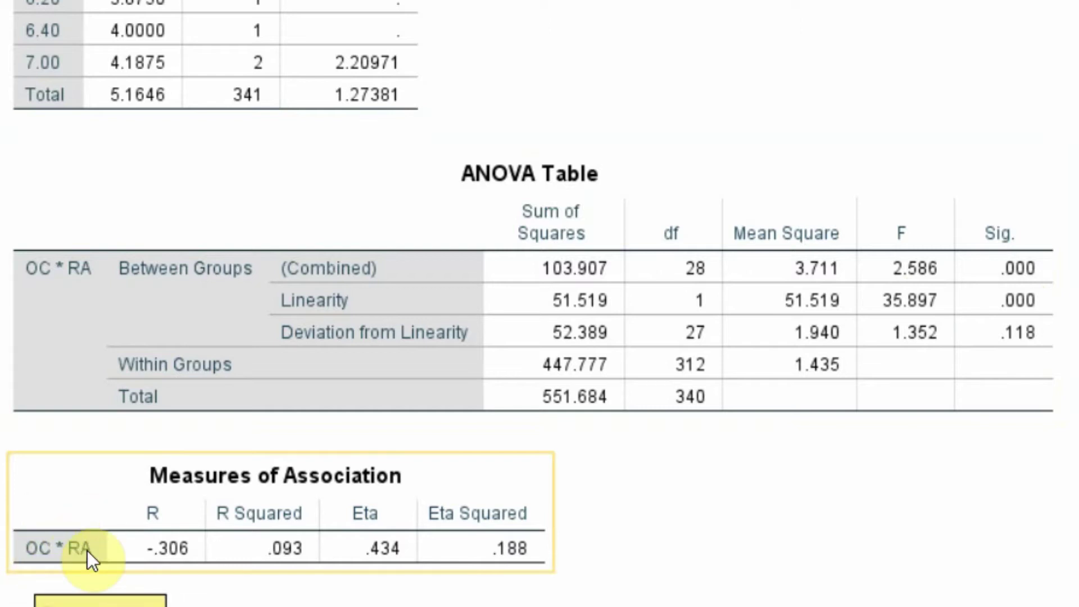
left_click(526, 308)
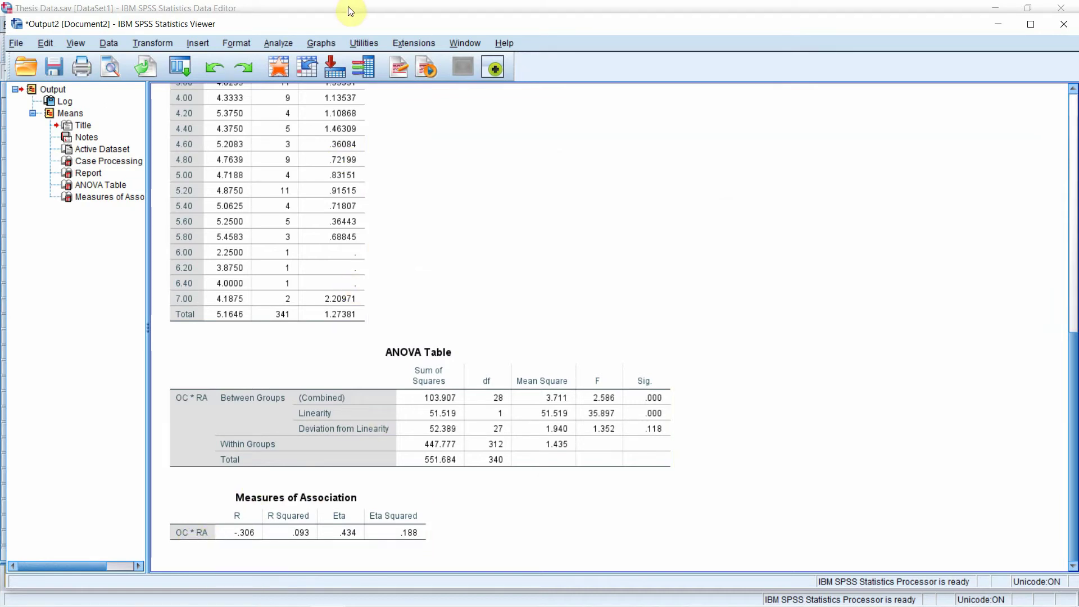
Define a legacy Simple Scatter chart with OC on the Y axis and RA on the X axis
left_click(321, 44)
mouse_move(352, 150)
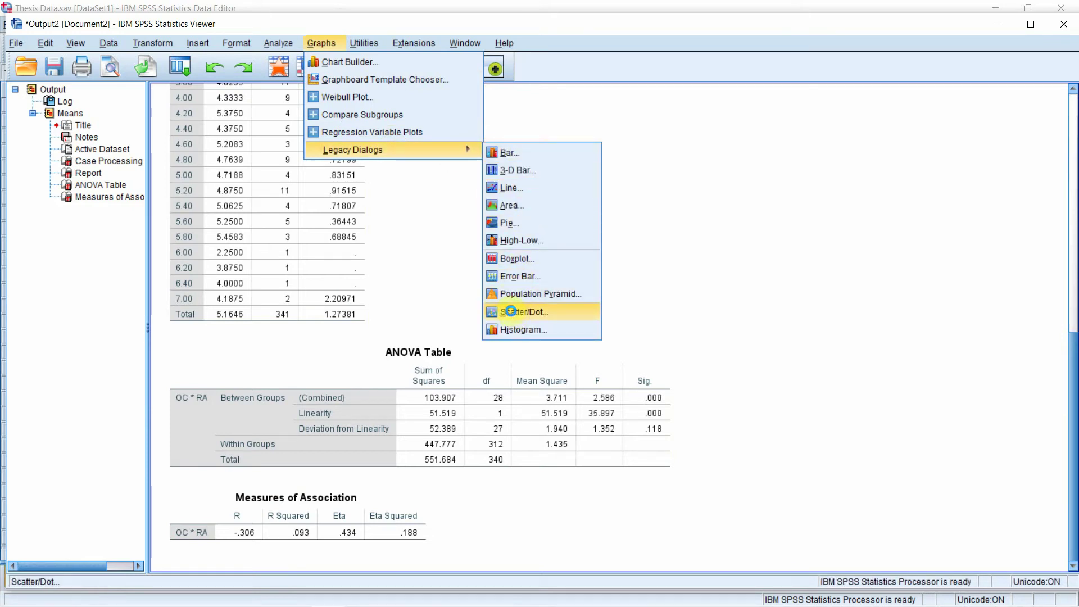
left_click(522, 312)
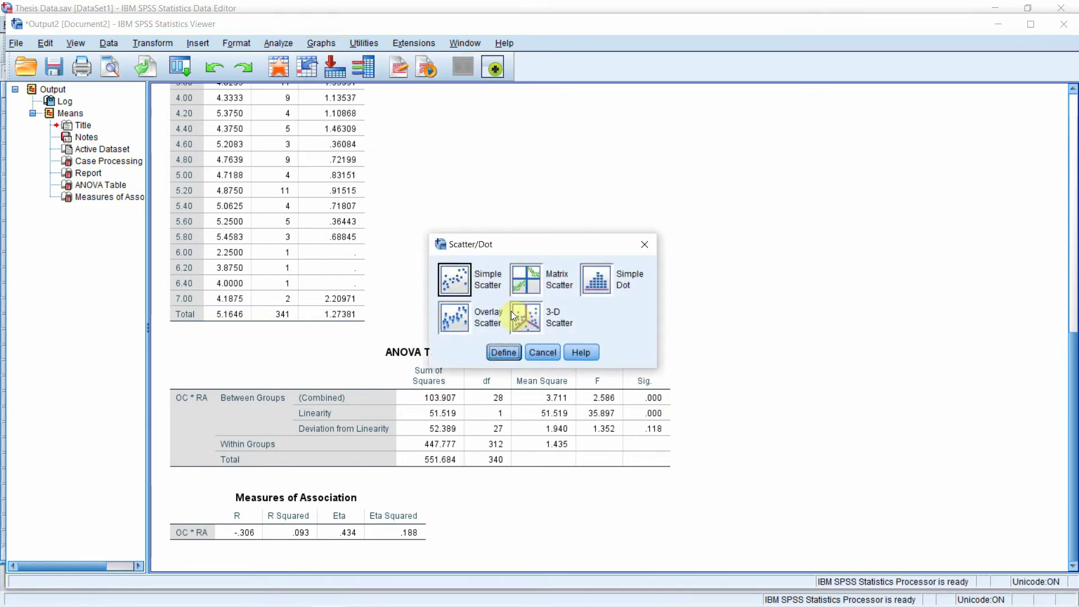
left_click(502, 352)
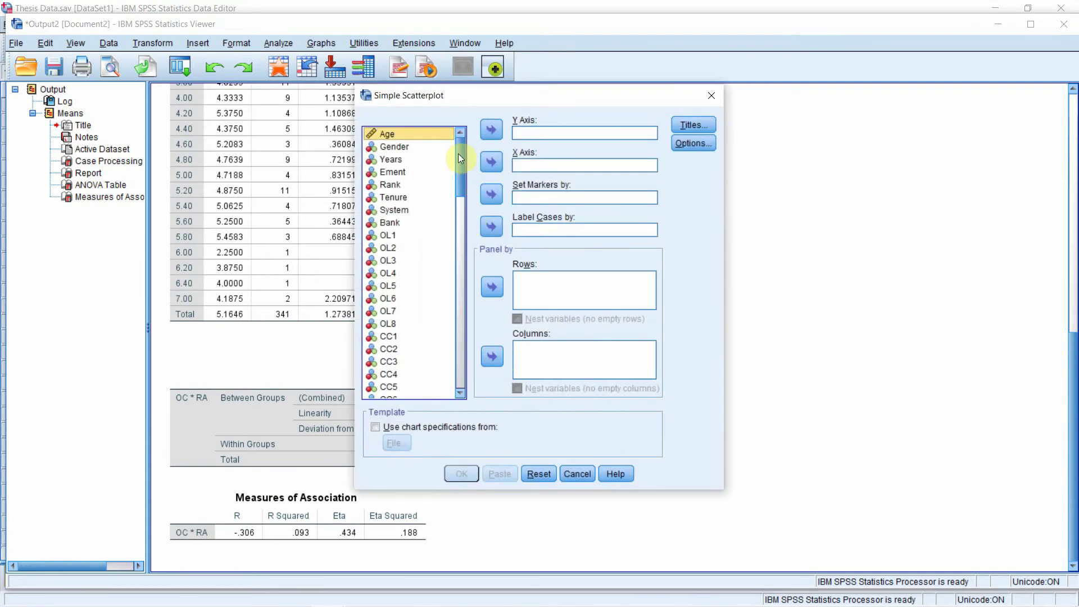
left_click_drag(457, 153, 458, 388)
left_click(386, 366)
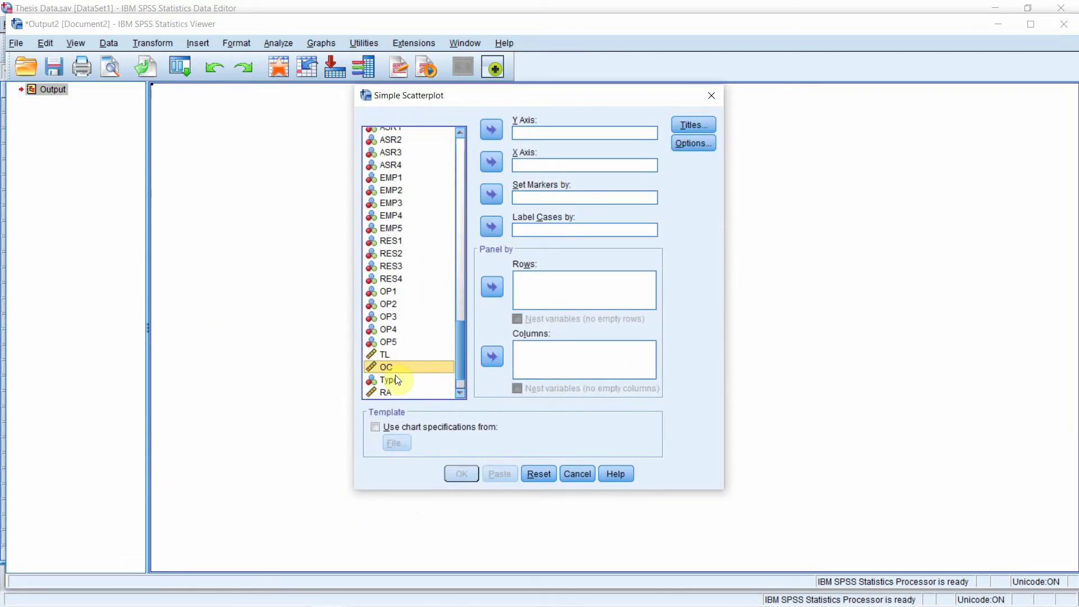
left_click(493, 132)
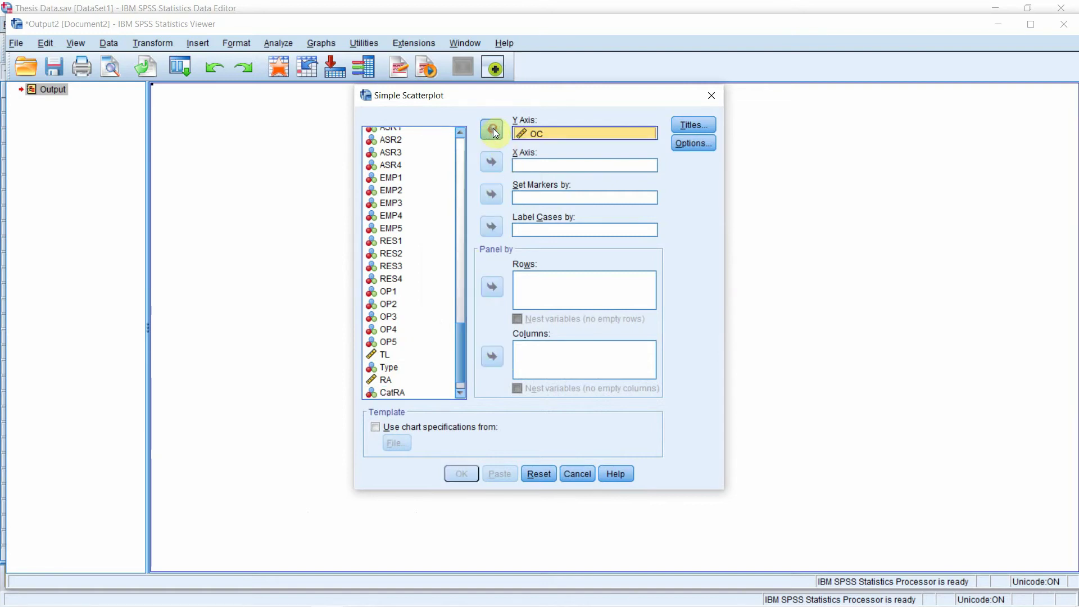
left_click(389, 380)
left_click(494, 165)
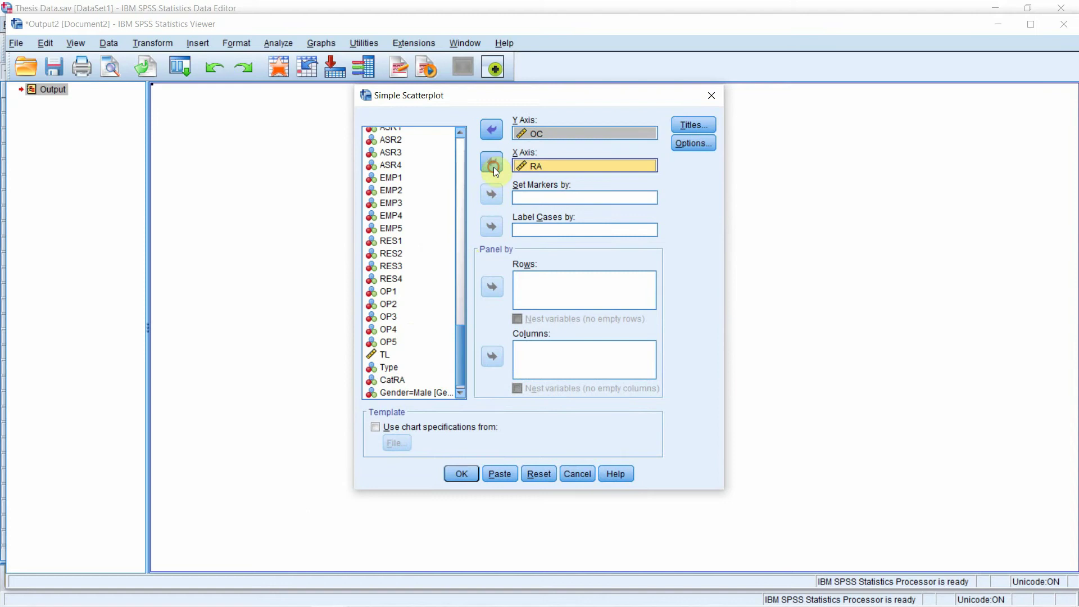
Create the OC-by-RA scatterplot and select the chart object in the Output Viewer
left_click(462, 472)
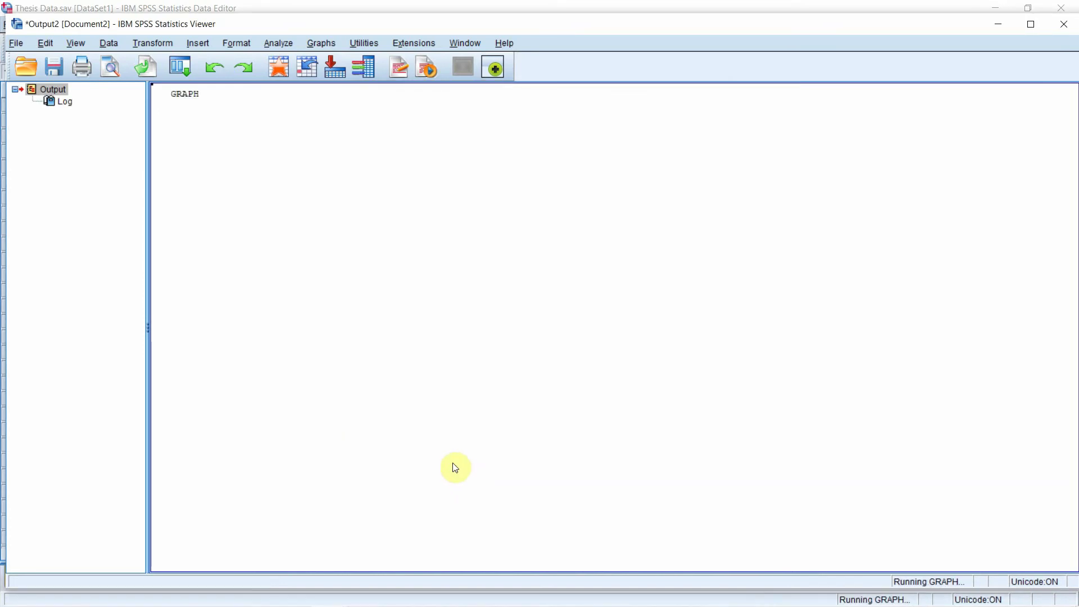
left_click(519, 232)
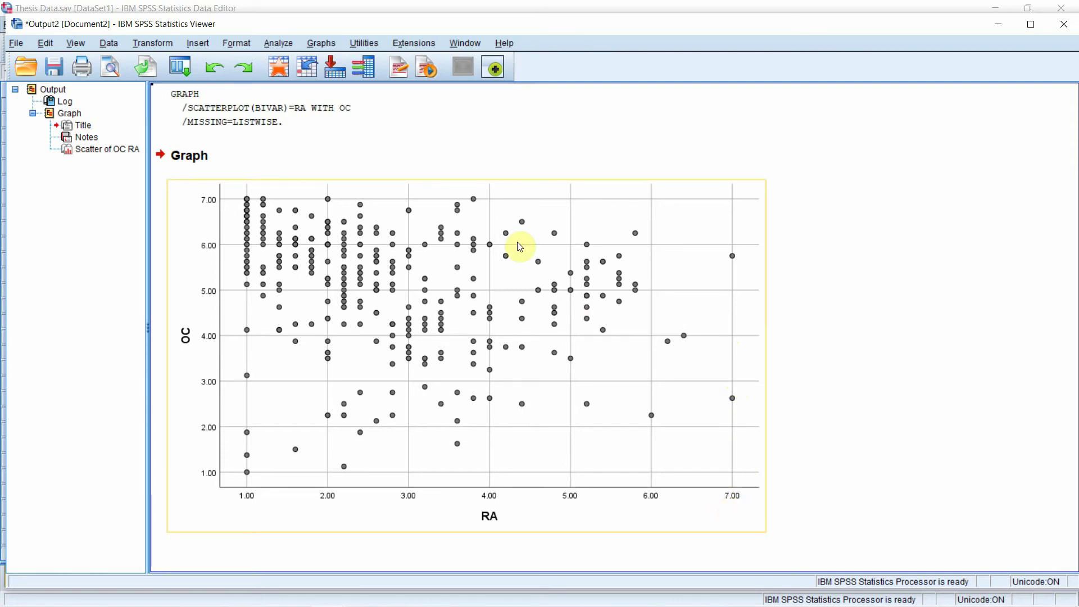
left_click(445, 127)
left_click(524, 329)
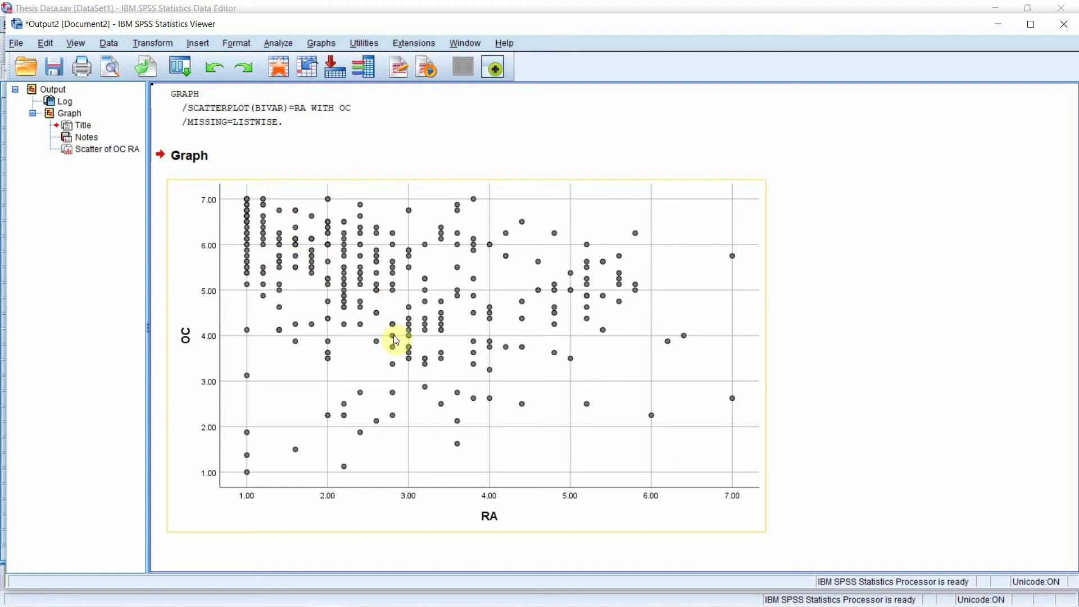
left_click(363, 384)
Add a y = 1*x + 0 reference line in Chart Editor, then close the editor
double_click(359, 367)
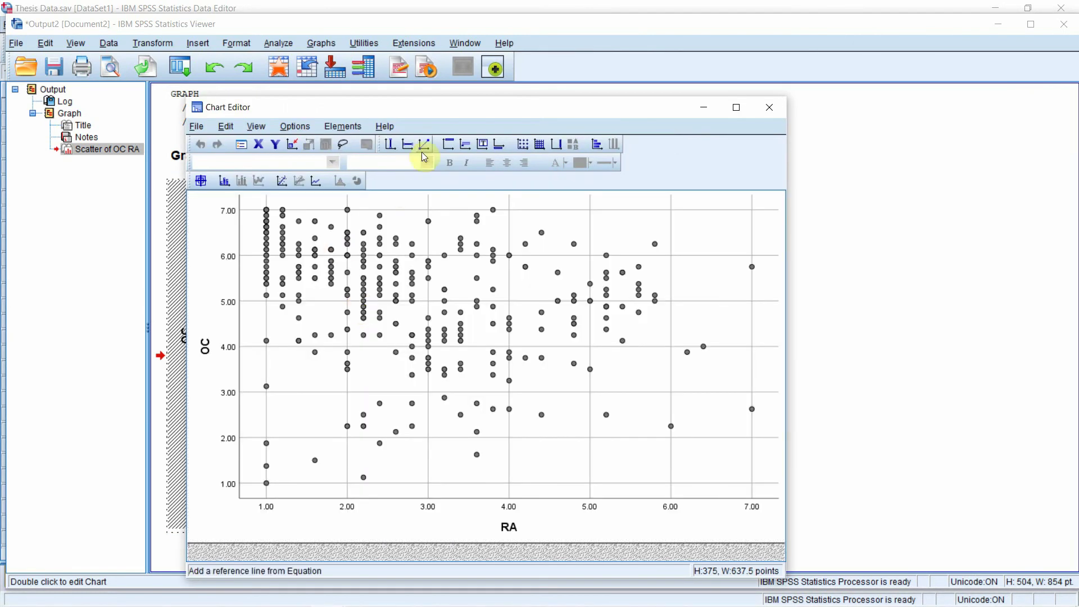
left_click(427, 147)
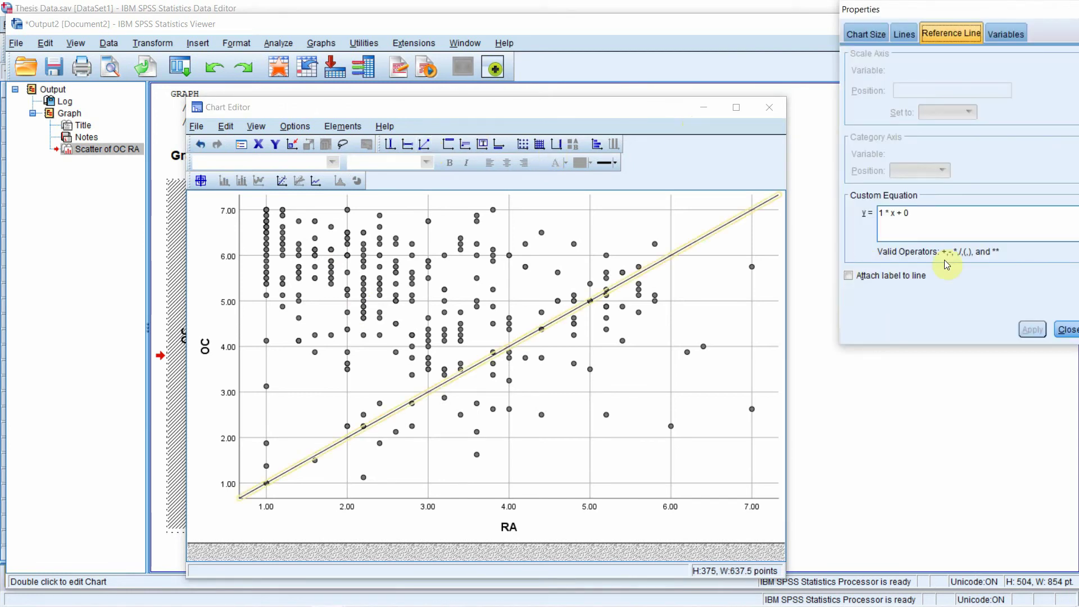
left_click(1012, 80)
left_click(785, 109)
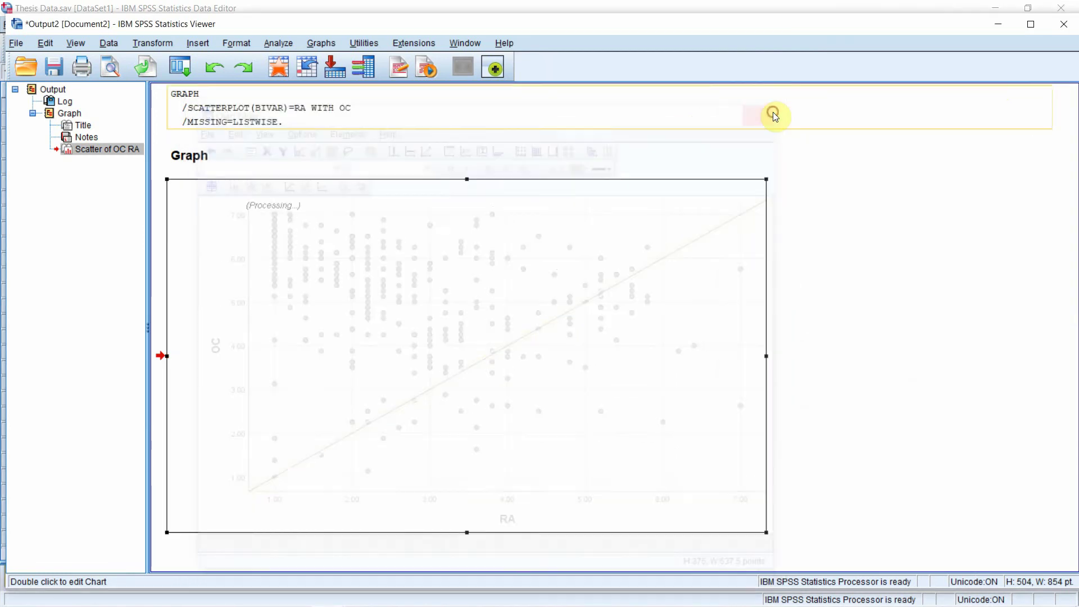